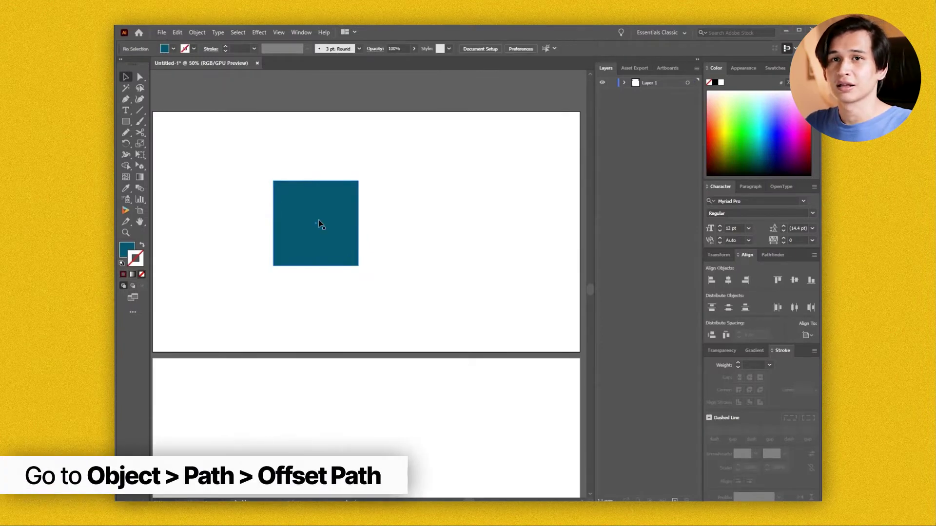
Create an 80 px Offset Path copy around the dark blue square.
{"action": "left_click", "coordinate": [315, 222]}
{"action": "left_click", "coordinate": [201, 33]}
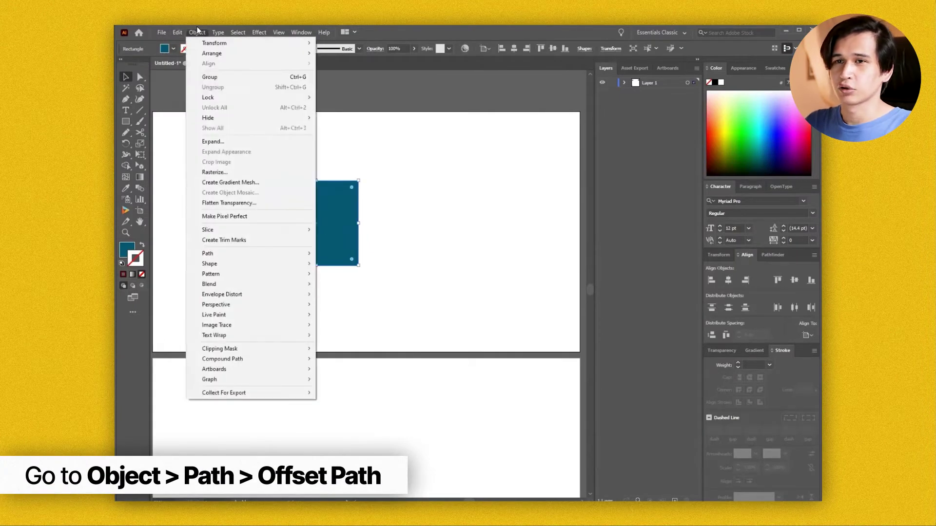
{"action": "mouse_move", "coordinate": [247, 254]}
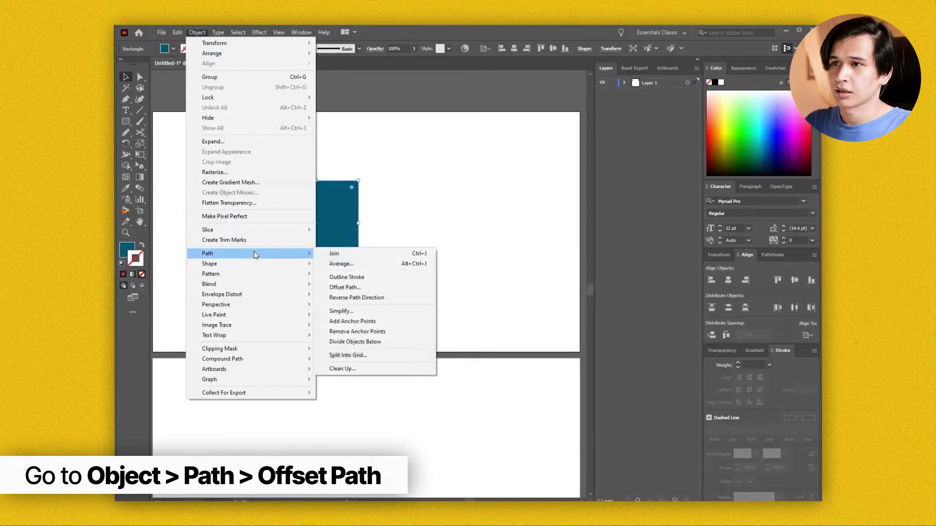
{"action": "left_click", "coordinate": [353, 288]}
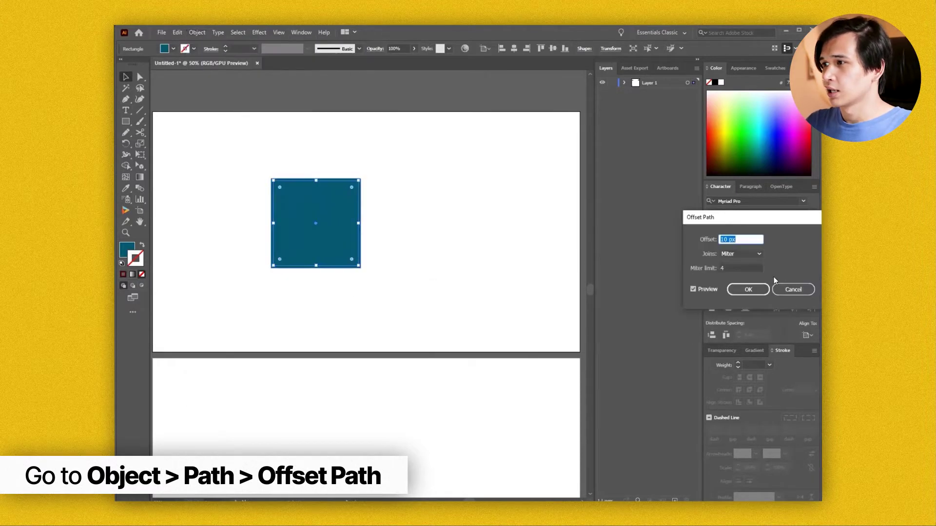
{"action": "key", "text": "shift+Up"}
{"action": "key", "text": "shift+Up"}
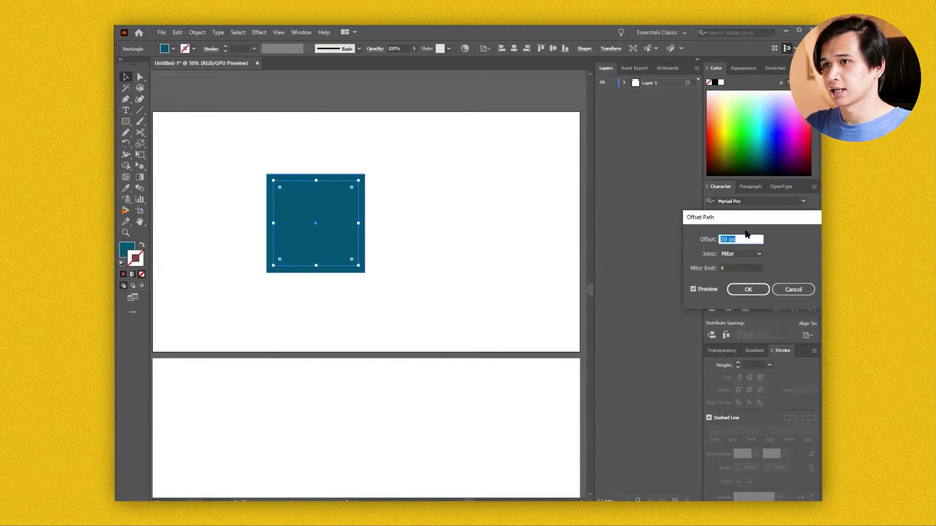
{"action": "key", "text": "shift+Up"}
{"action": "key", "text": "shift+Up"}
{"action": "key", "text": "shift+Up"}
{"action": "key", "text": "shift+Up"}
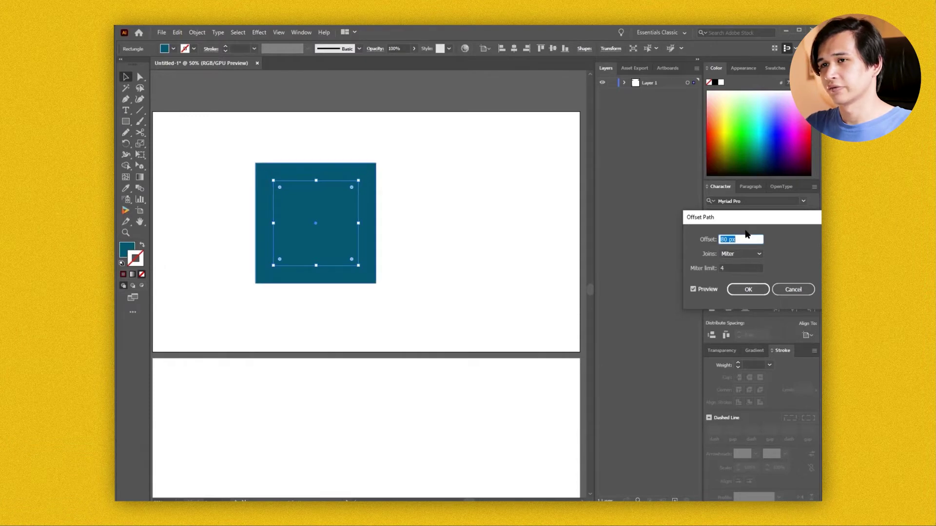
{"action": "key", "text": "Return"}
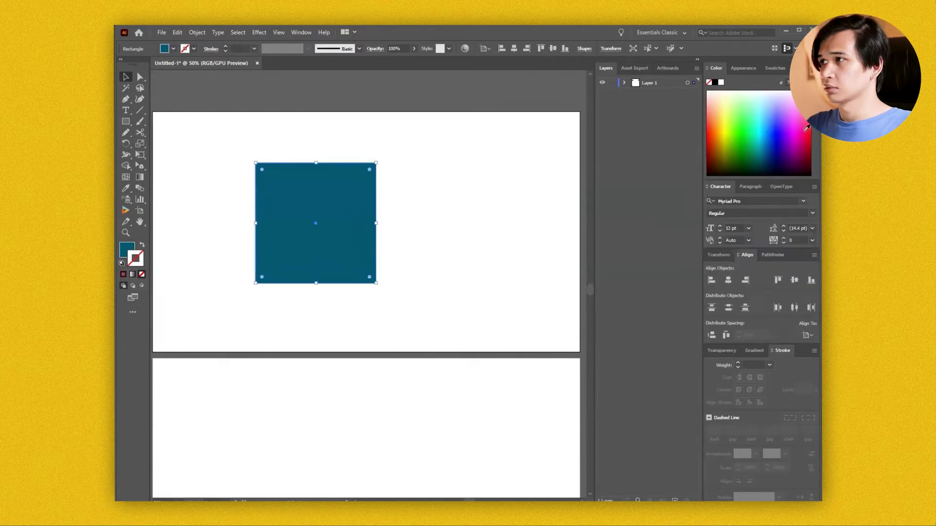
Fill the offset copy bright green, show it slides aside separately, then select both squares.
{"action": "left_click", "coordinate": [753, 128]}
{"action": "key", "text": "ctrl+shift+a"}
{"action": "left_click_drag", "start_coordinate": [366, 225], "coordinate": [516, 213]}
{"action": "key", "text": "ctrl+z"}
{"action": "left_click", "coordinate": [399, 217]}
{"action": "key", "text": "ctrl+z"}
{"action": "left_click", "coordinate": [453, 235]}
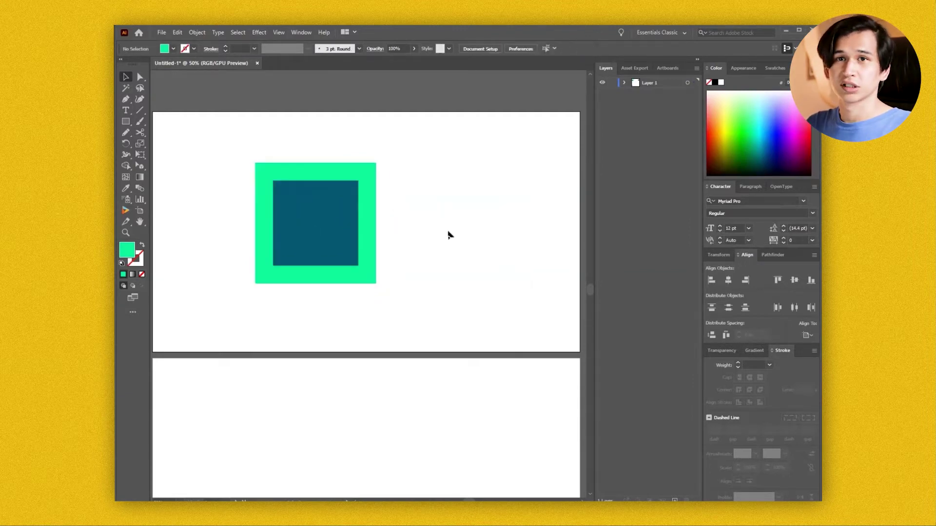
{"action": "left_click", "coordinate": [268, 272]}
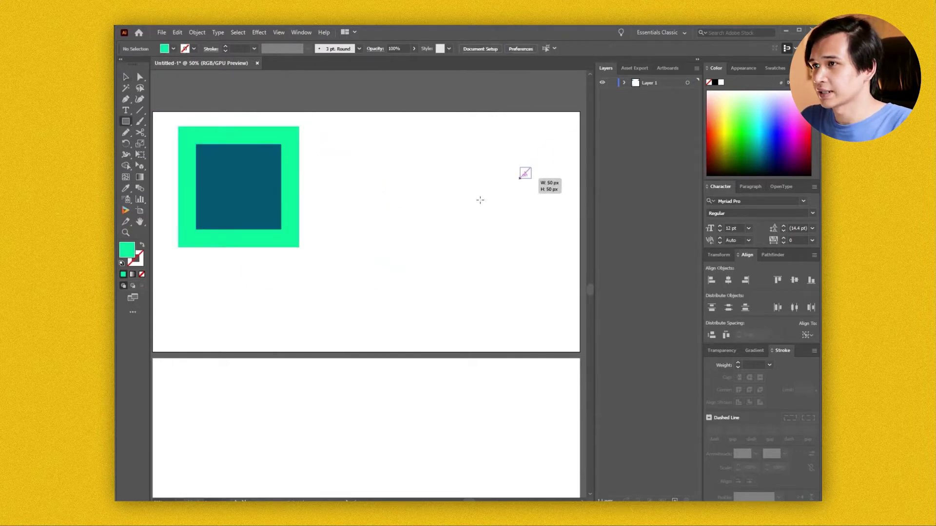
Draw a wide rectangle right of the squares and fill it magenta.
{"action": "left_click_drag", "start_coordinate": [480, 200], "coordinate": [315, 246]}
{"action": "key", "text": "v"}
{"action": "left_click", "coordinate": [802, 112]}
{"action": "left_click", "coordinate": [454, 276]}
{"action": "left_click", "coordinate": [451, 244]}
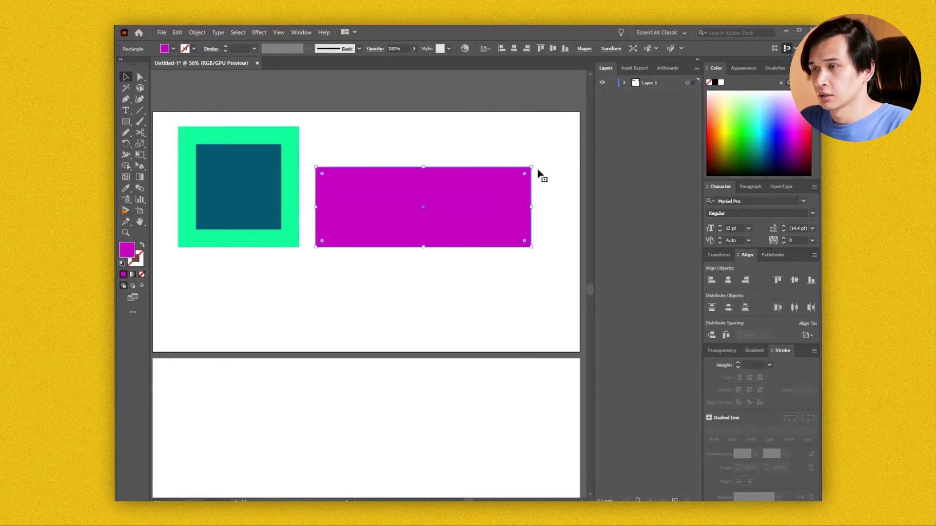
Scale a smaller green copy inside the magenta rectangle.
{"action": "key", "text": "s"}
{"action": "left_click", "coordinate": [744, 141]}
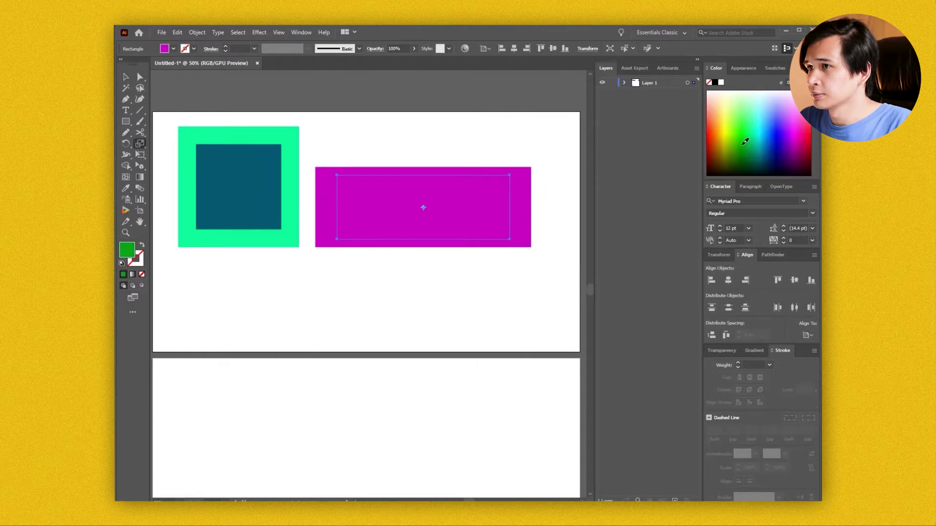
{"action": "key", "text": "v"}
{"action": "left_click", "coordinate": [508, 132]}
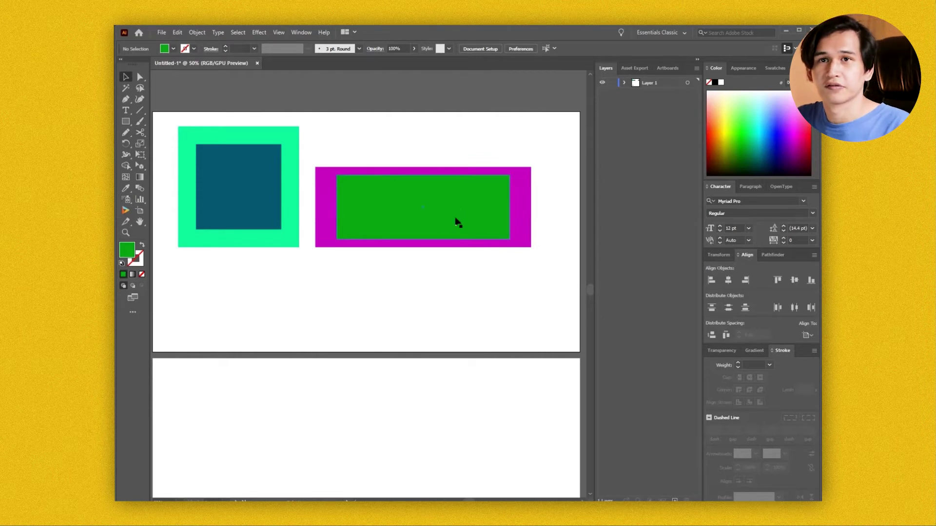
Duplicate the green rectangle below and give it a 50 px offset border.
{"action": "left_click_drag", "start_coordinate": [458, 223], "coordinate": [451, 313]}
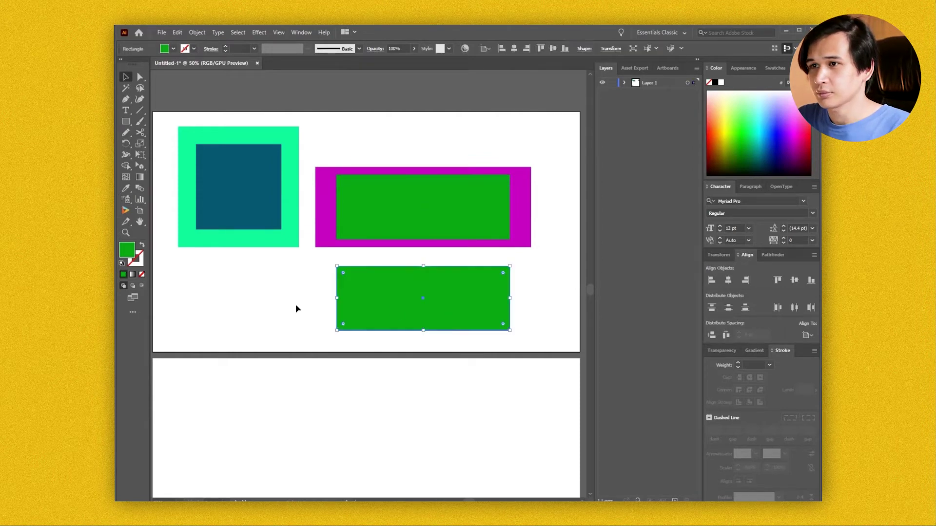
{"action": "left_click", "coordinate": [197, 32]}
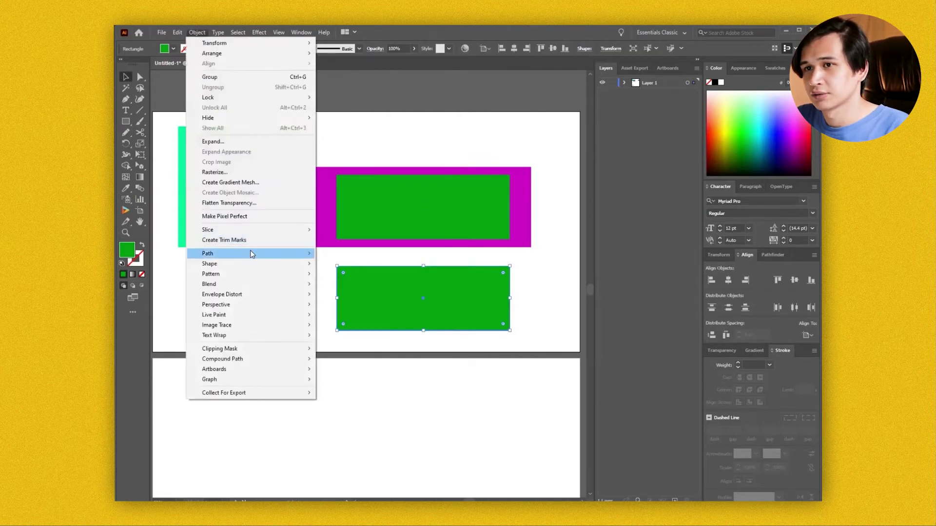
{"action": "mouse_move", "coordinate": [253, 253]}
{"action": "left_click", "coordinate": [396, 288]}
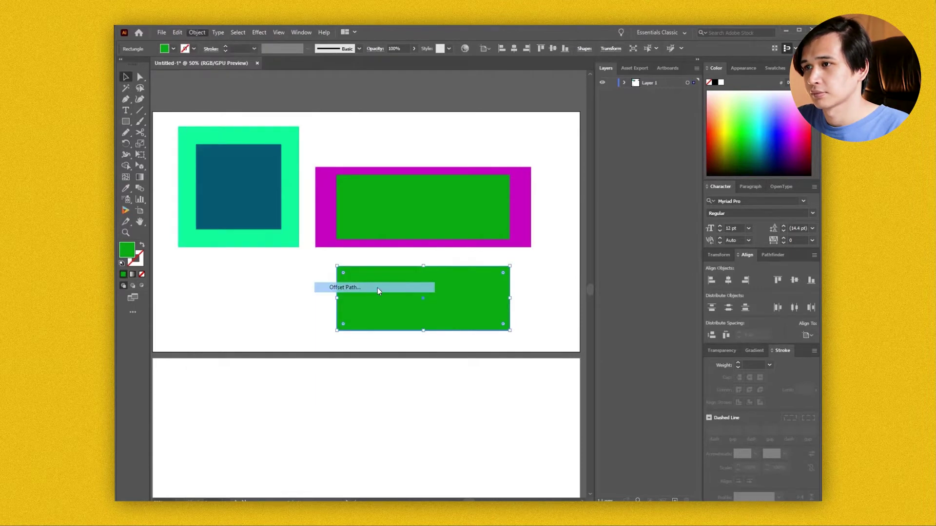
{"action": "key", "text": "shift+Down"}
{"action": "key", "text": "shift+Down"}
{"action": "key", "text": "shift+Down"}
{"action": "key", "text": "shift+Down"}
{"action": "key", "text": "shift+Down"}
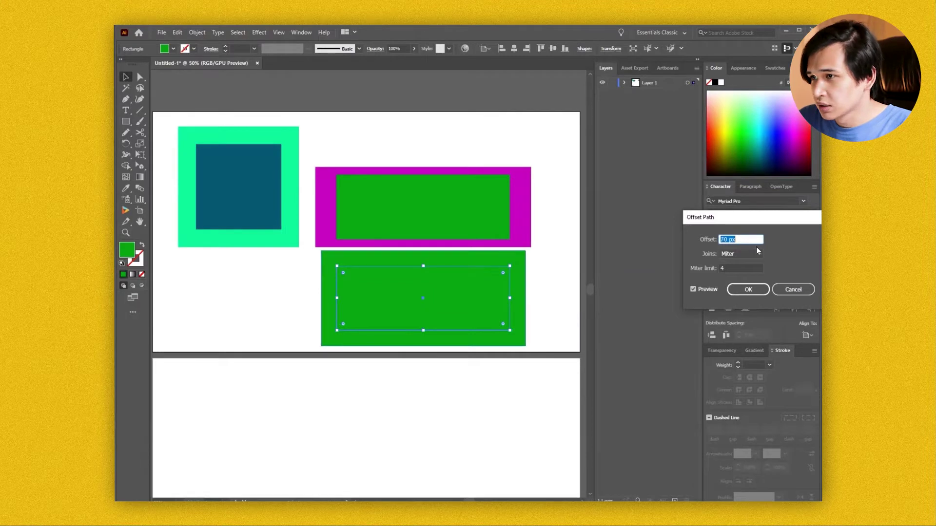
{"action": "key", "text": "shift+Up"}
{"action": "key", "text": "shift+Up"}
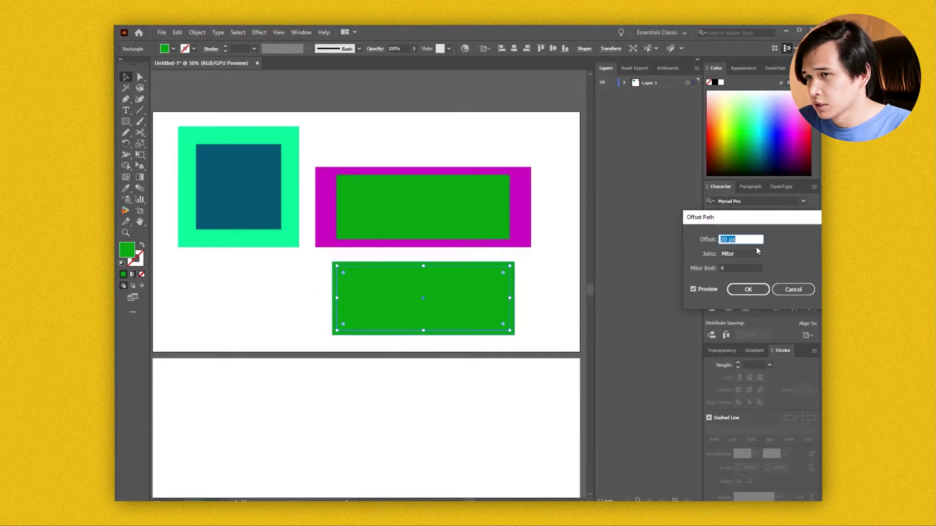
{"action": "left_click", "coordinate": [751, 289]}
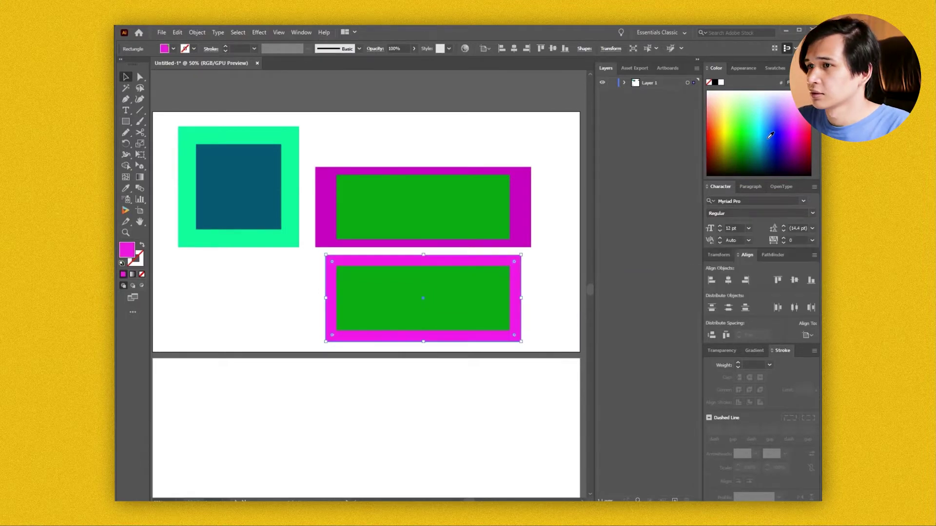
{"action": "left_click", "coordinate": [540, 328]}
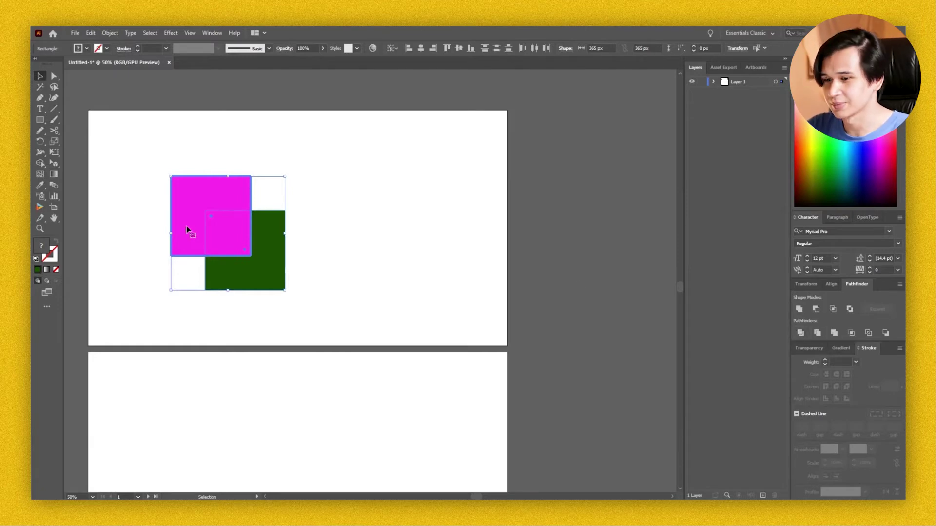
Select both overlapping squares and use Shape Builder to split out their overlap.
{"action": "left_click", "coordinate": [319, 405]}
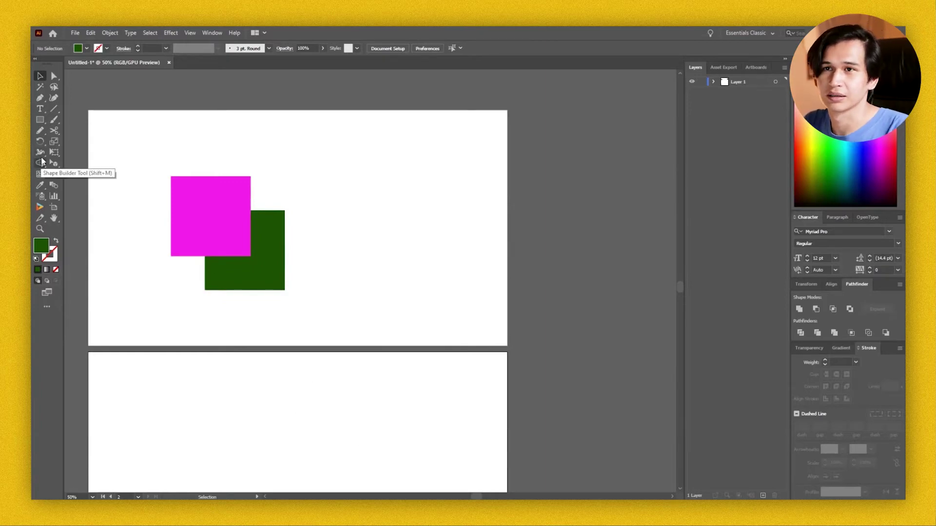
{"action": "left_click_drag", "start_coordinate": [162, 184], "coordinate": [193, 345]}
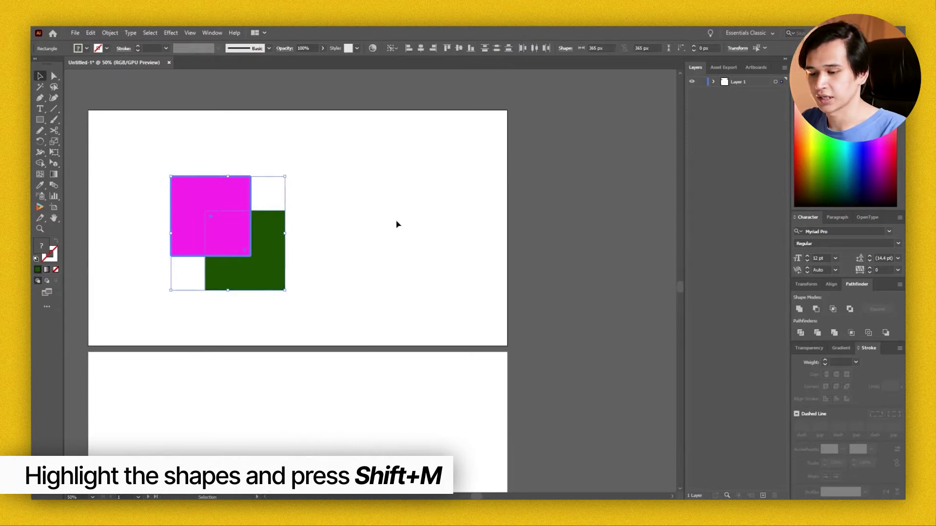
{"action": "key", "text": "shift+m"}
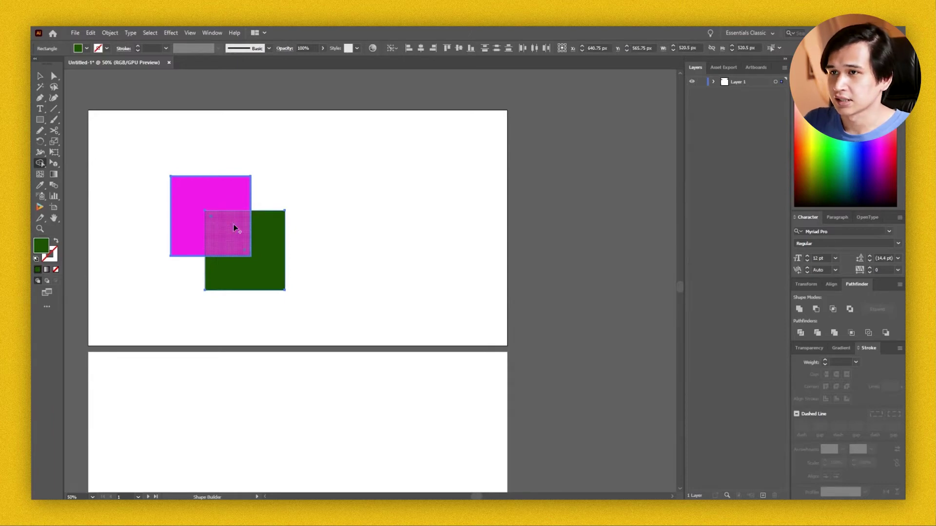
{"action": "left_click", "coordinate": [229, 241]}
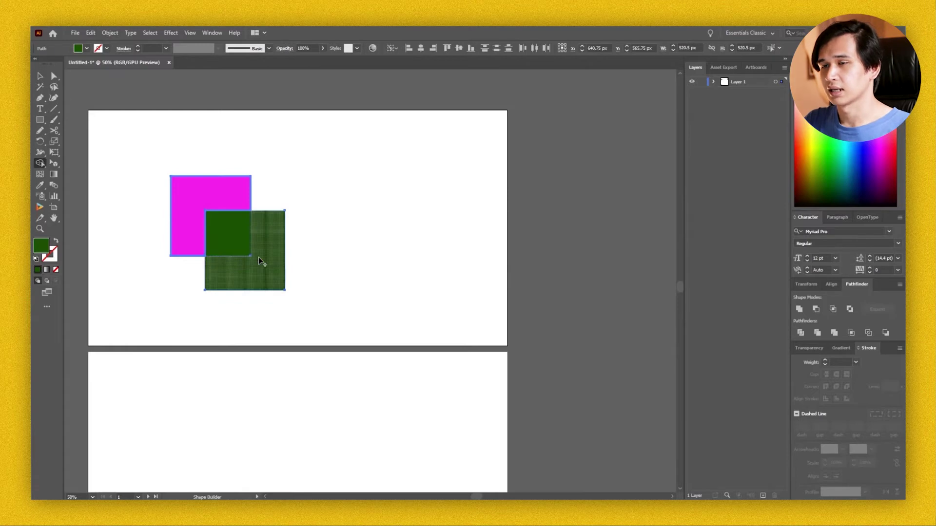
Try merging the squares, undo it, then delete the overlap area instead.
{"action": "left_click_drag", "start_coordinate": [187, 197], "coordinate": [260, 275]}
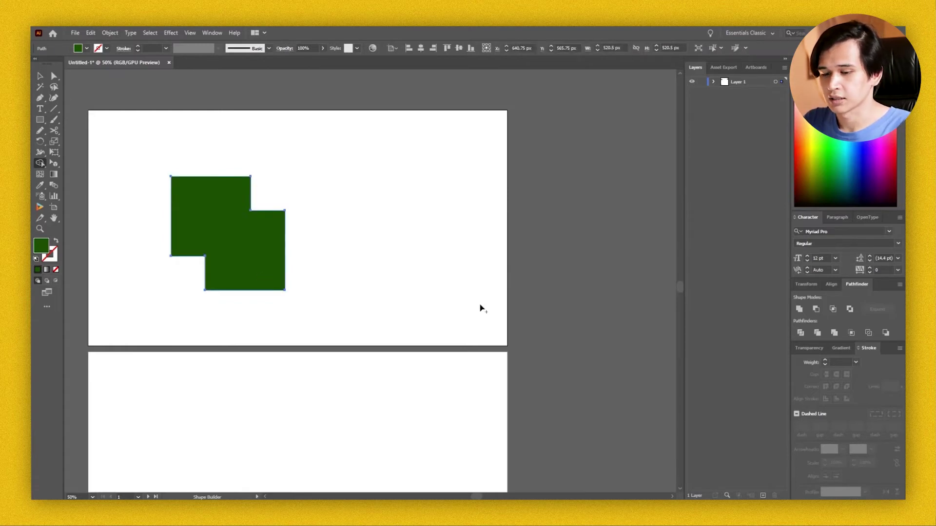
{"action": "key", "text": "ctrl+z"}
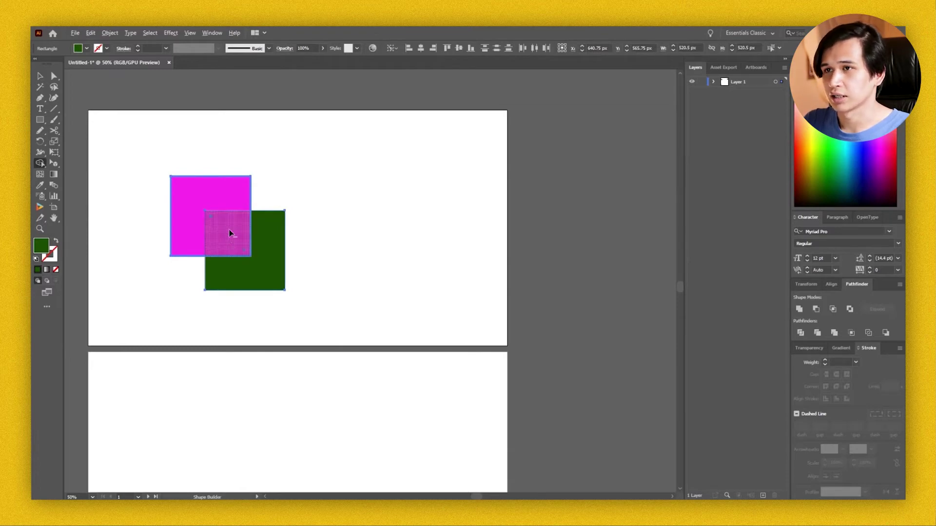
{"action": "left_click", "coordinate": [229, 248], "text": "alt"}
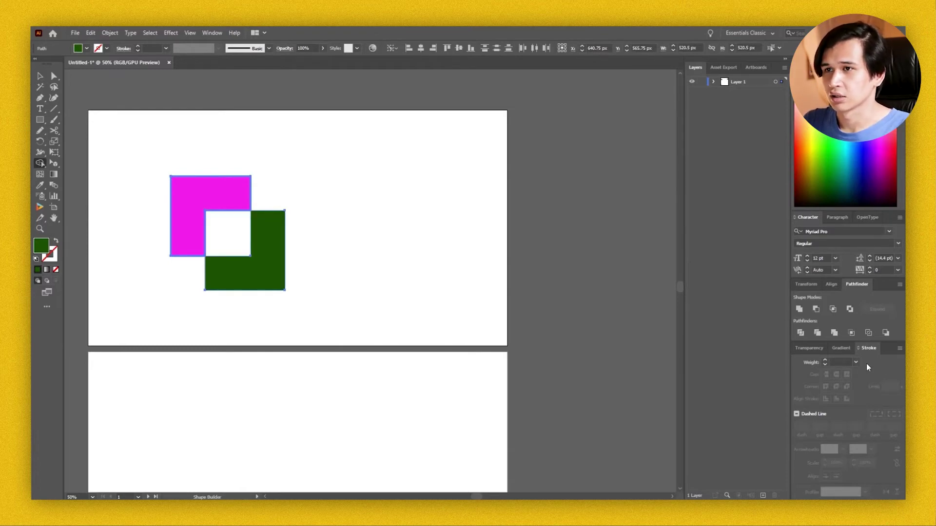
{"action": "left_click", "coordinate": [441, 257]}
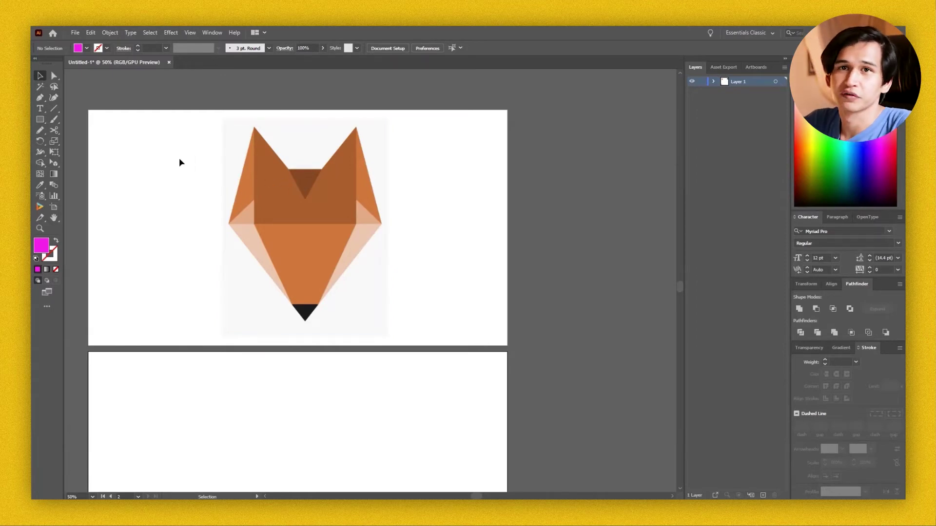
Trace the fox image with the Low Fidelity Photo preset and expand it.
{"action": "left_click", "coordinate": [225, 127]}
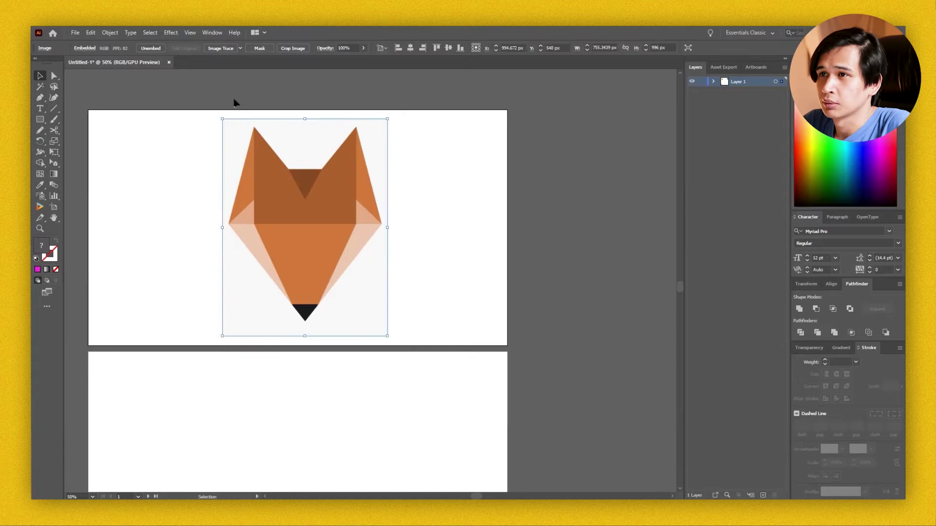
{"action": "left_click", "coordinate": [218, 48]}
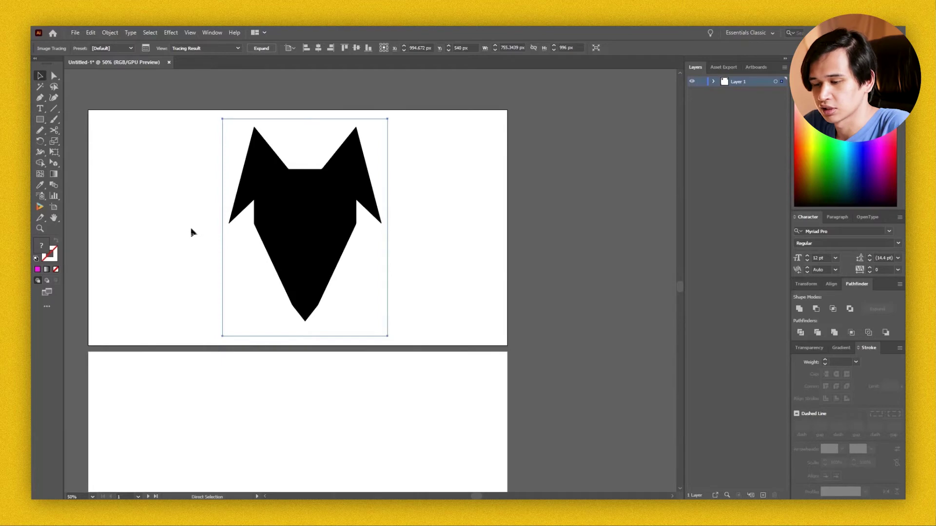
{"action": "key", "text": "ctrl+z"}
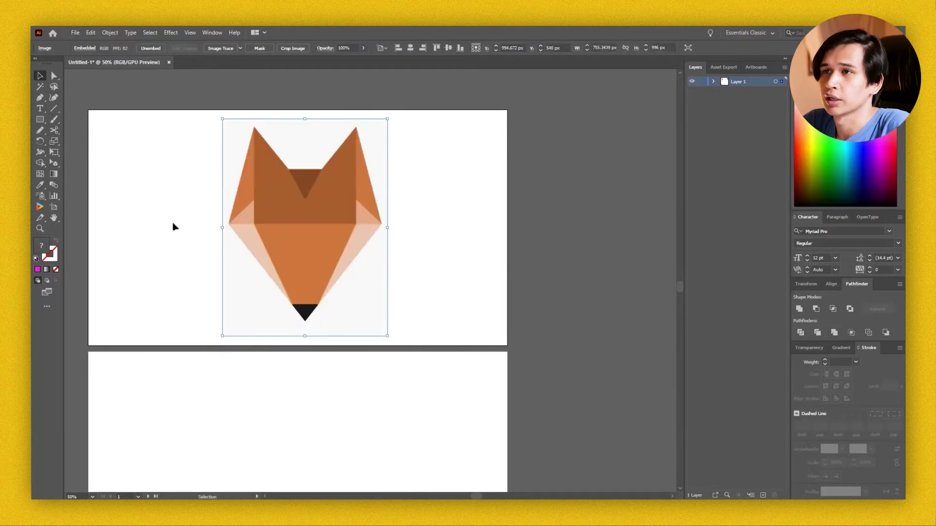
{"action": "left_click", "coordinate": [240, 49]}
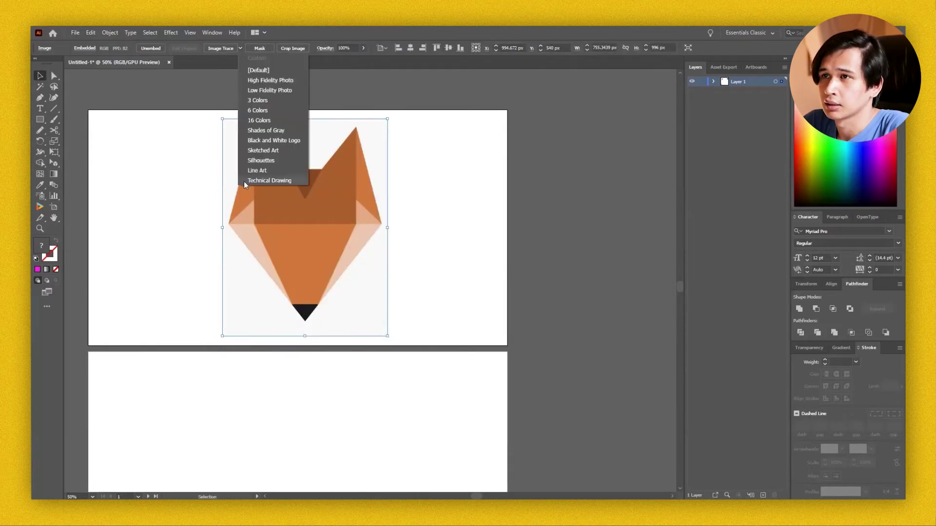
{"action": "left_click", "coordinate": [251, 90]}
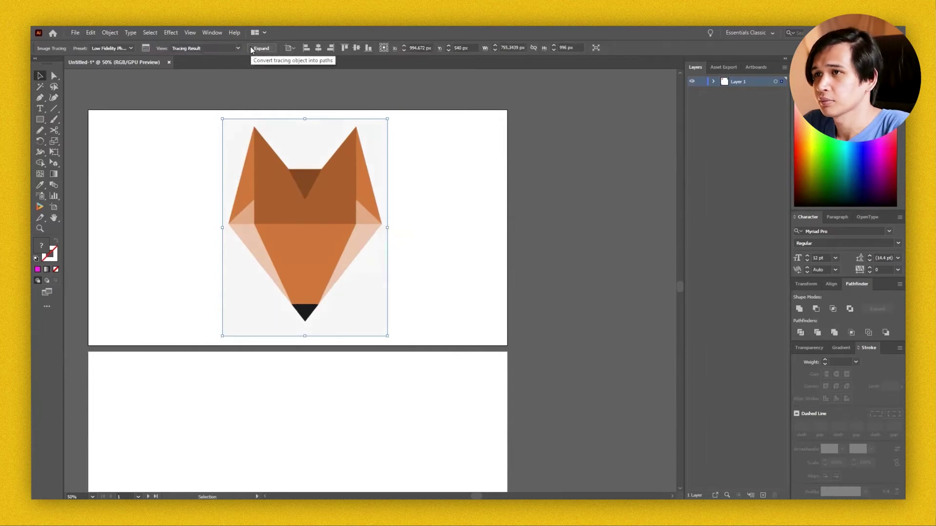
{"action": "left_click", "coordinate": [260, 48]}
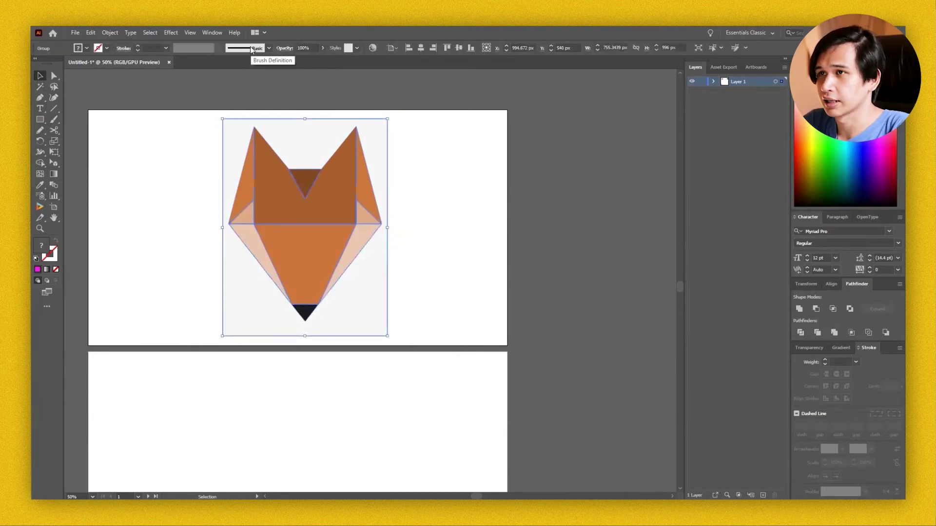
Delete the light background shape behind the traced fox.
{"action": "left_click", "coordinate": [165, 139]}
{"action": "left_click", "coordinate": [330, 142]}
{"action": "key", "text": "Delete"}
{"action": "left_click_drag", "start_coordinate": [330, 209], "coordinate": [388, 203]}
{"action": "left_click_drag", "start_coordinate": [349, 254], "coordinate": [453, 278]}
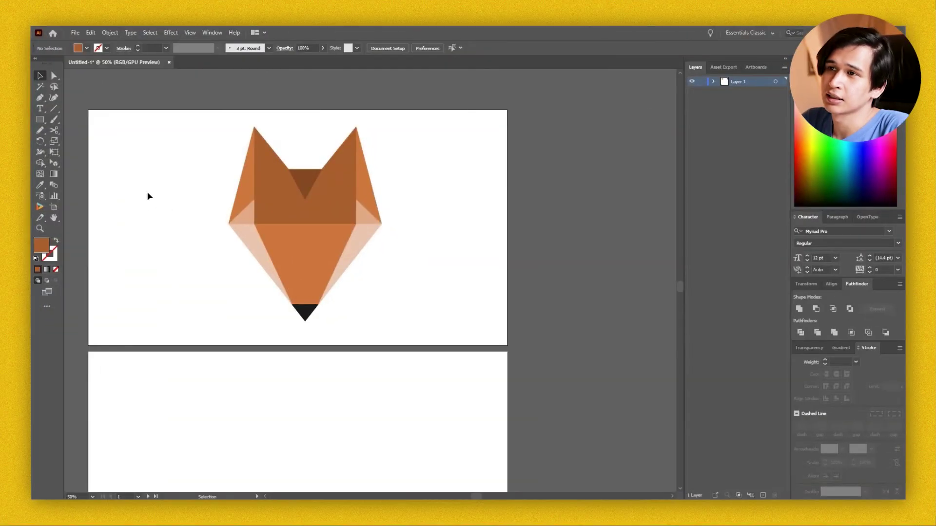
Group all the fox shapes and open Edit Colors > Recolor Artwork.
{"action": "key", "text": "ctrl+a"}
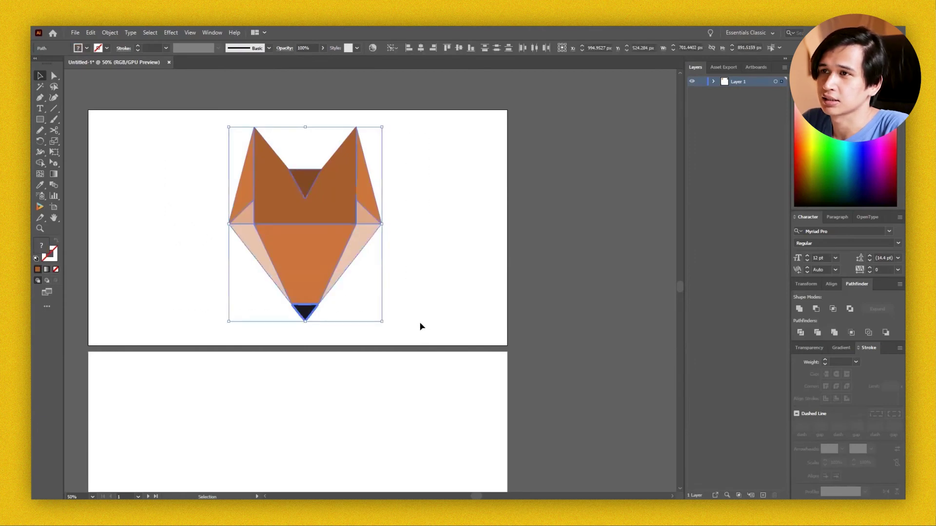
{"action": "key", "text": "ctrl+g"}
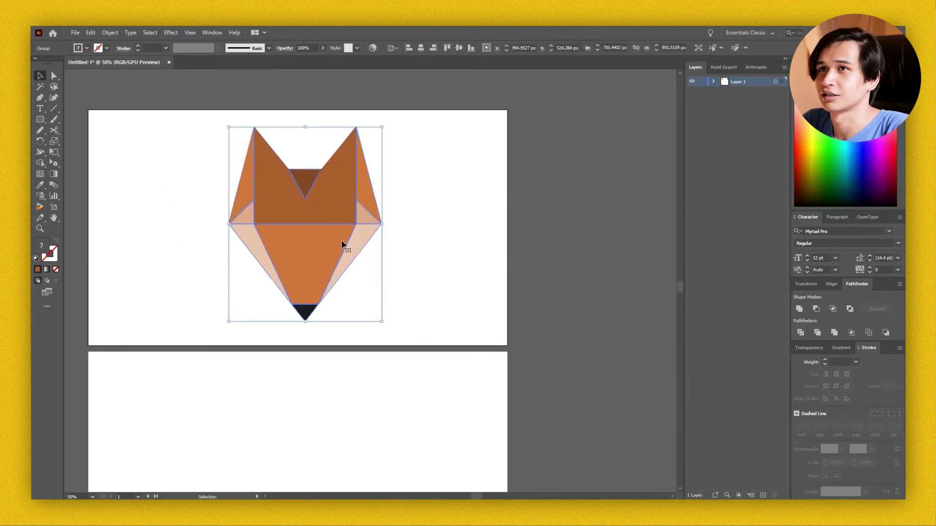
{"action": "left_click", "coordinate": [91, 32]}
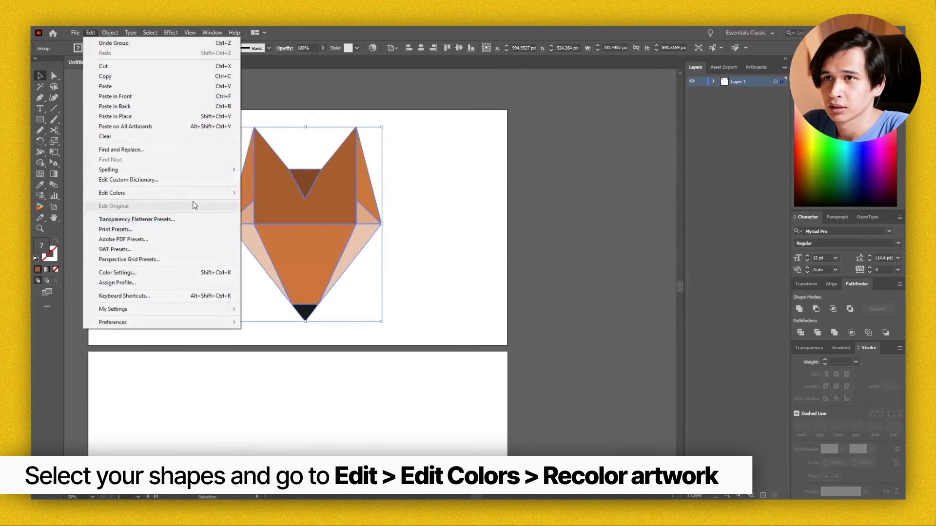
{"action": "mouse_move", "coordinate": [200, 194]}
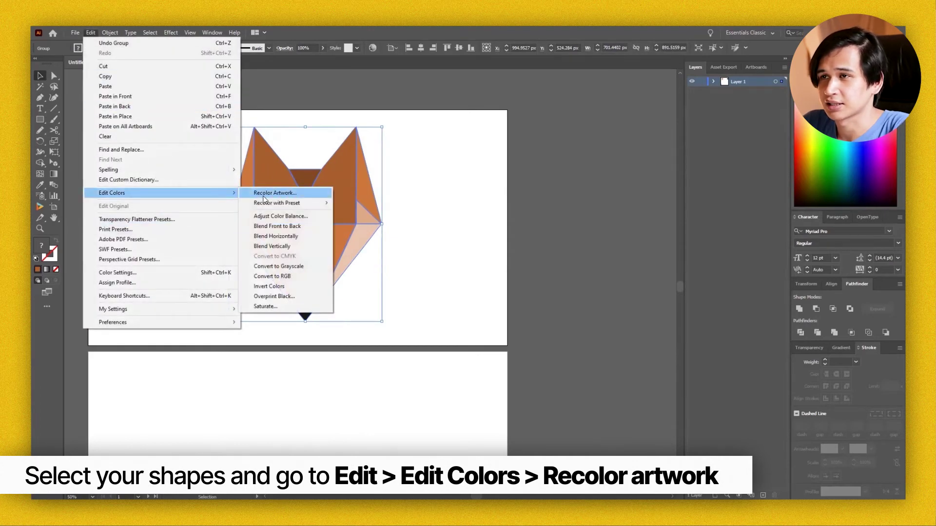
{"action": "left_click", "coordinate": [263, 194]}
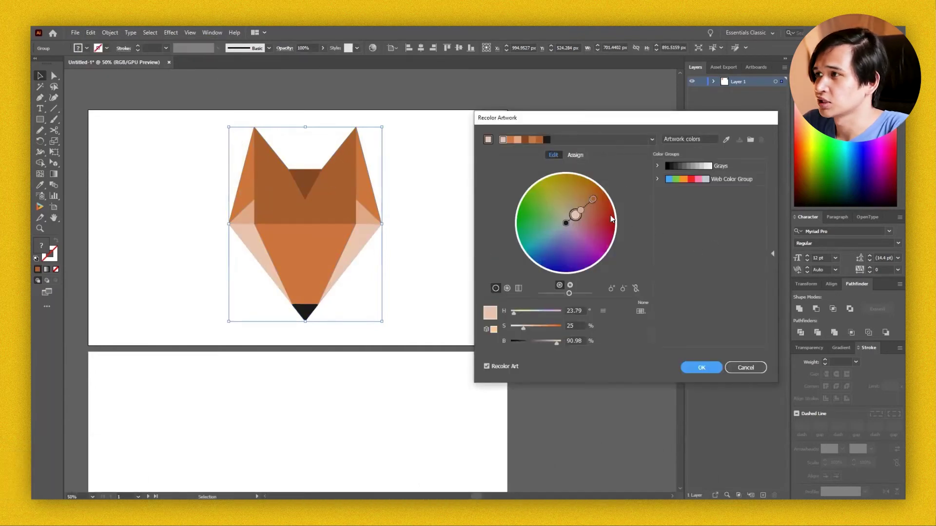
Drag colour wheel markers for green ears, olive head, blue centre, salmon-red face, pink cheeks, purple sides.
{"action": "mouse_move", "coordinate": [583, 210]}
{"action": "left_mouse_down"}
{"action": "mouse_move", "coordinate": [594, 223]}
{"action": "mouse_move", "coordinate": [573, 246]}
{"action": "left_mouse_up"}
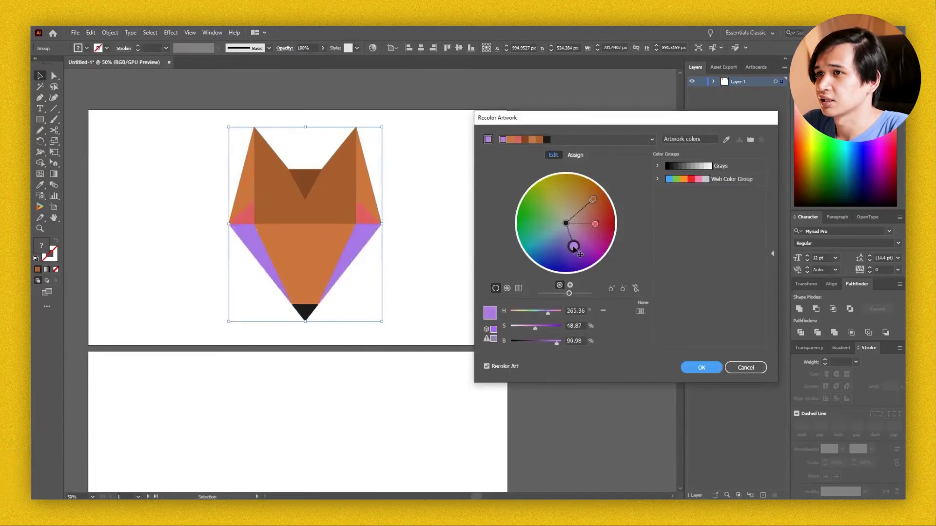
{"action": "mouse_move", "coordinate": [587, 196]}
{"action": "left_mouse_down"}
{"action": "mouse_move", "coordinate": [563, 189]}
{"action": "mouse_move", "coordinate": [525, 221]}
{"action": "left_mouse_up"}
{"action": "left_click_drag", "start_coordinate": [592, 199], "coordinate": [610, 213]}
{"action": "left_click_drag", "start_coordinate": [587, 217], "coordinate": [545, 243]}
{"action": "left_click_drag", "start_coordinate": [573, 246], "coordinate": [581, 248]}
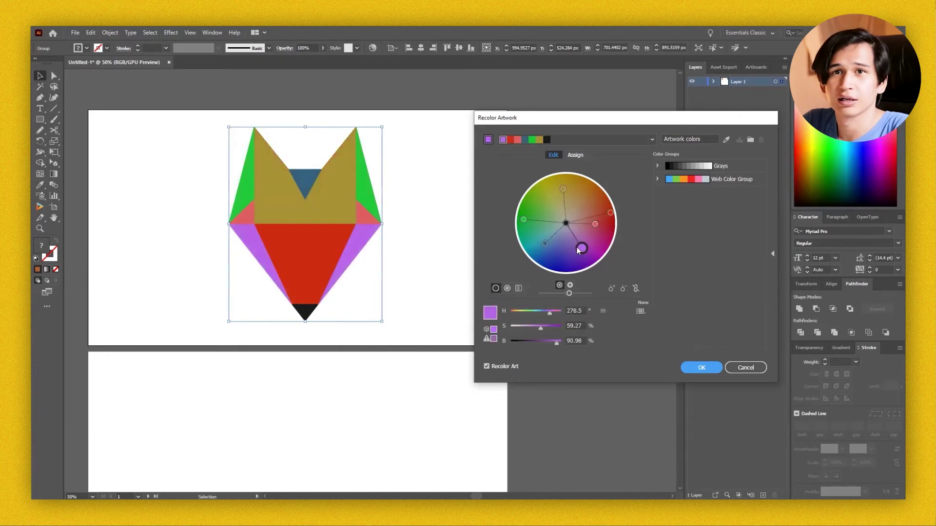
{"action": "left_click_drag", "start_coordinate": [594, 224], "coordinate": [591, 234]}
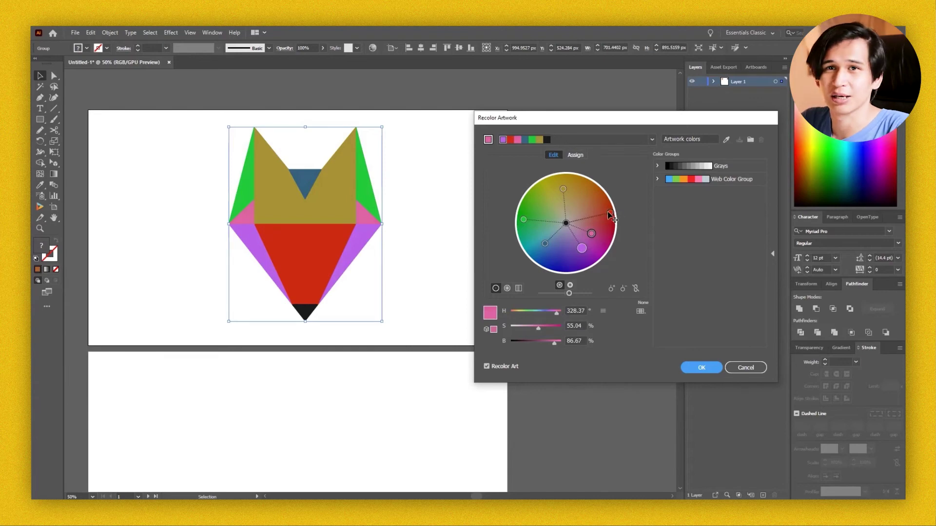
{"action": "mouse_move", "coordinate": [608, 214]}
{"action": "left_mouse_down"}
{"action": "mouse_move", "coordinate": [594, 220]}
{"action": "mouse_move", "coordinate": [605, 224]}
{"action": "mouse_move", "coordinate": [592, 234]}
{"action": "mouse_move", "coordinate": [600, 231]}
{"action": "left_mouse_up"}
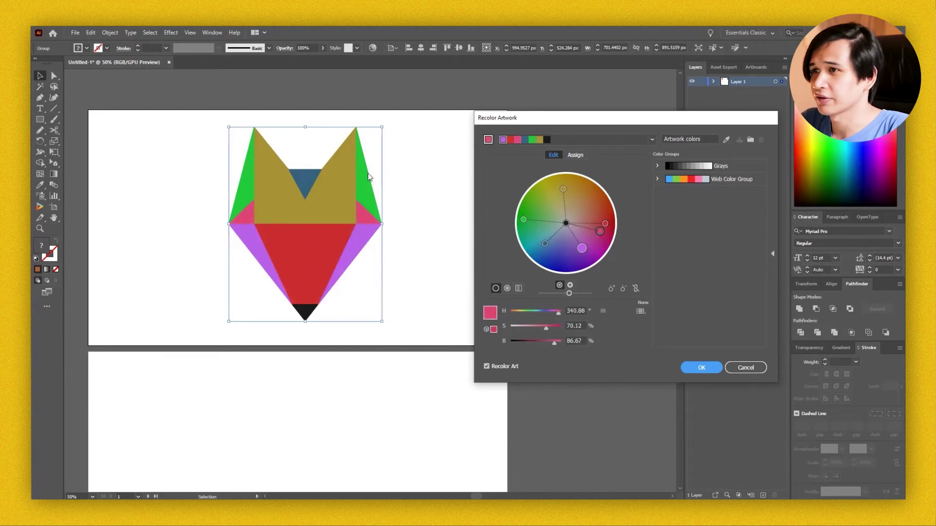